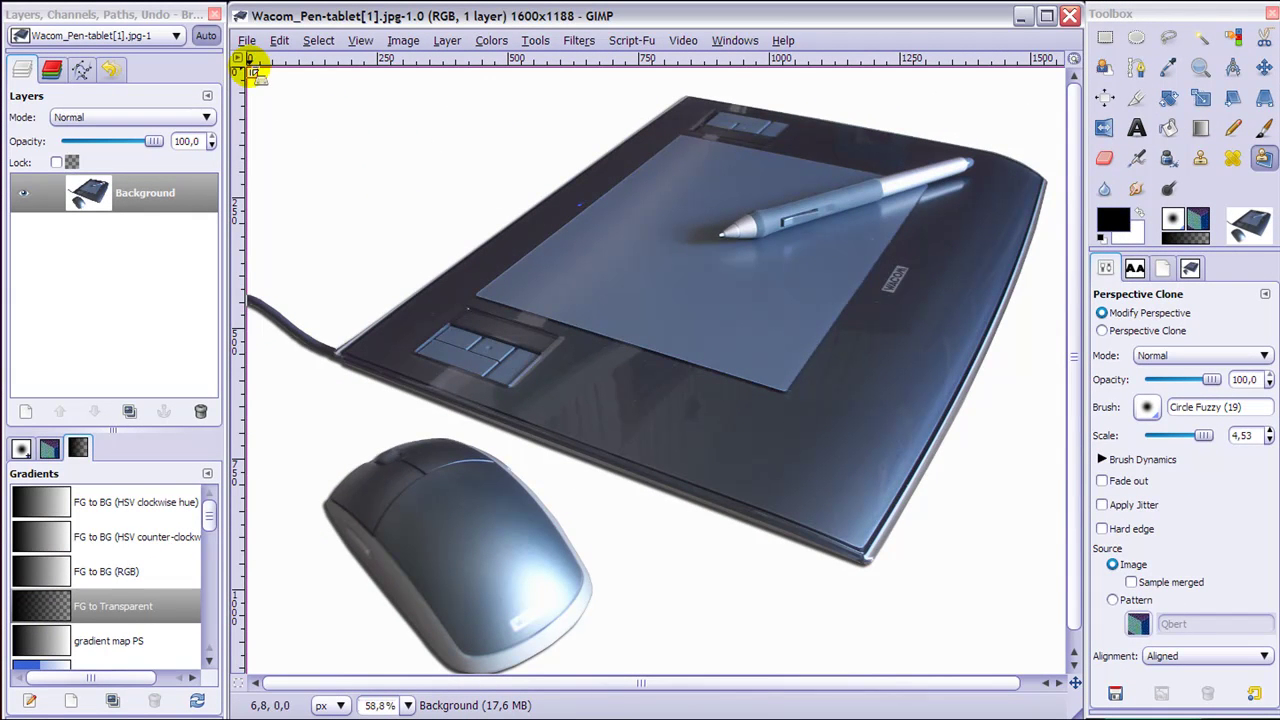
- Place the four Perspective Clone corner handles near the four corners of the graphics tablet
left_click_drag(252, 72, 686, 92)
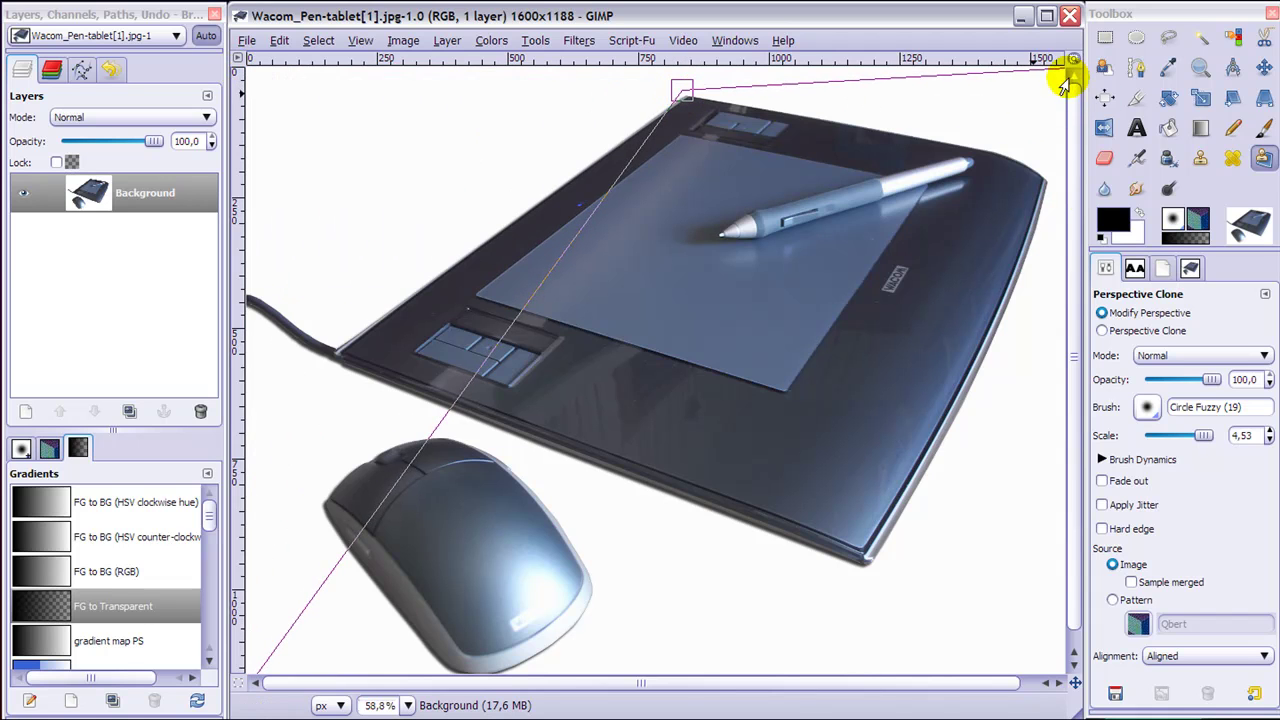
left_click_drag(976, 686, 1094, 676)
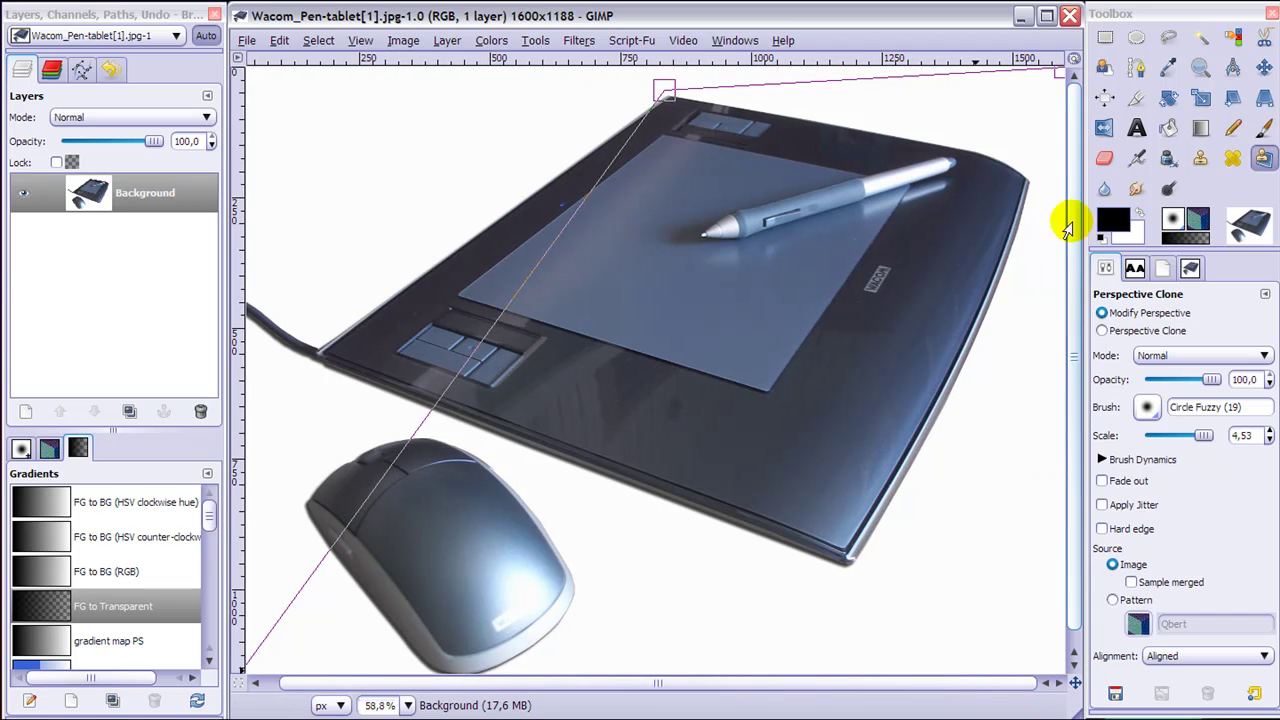
left_click_drag(1060, 68, 1018, 165)
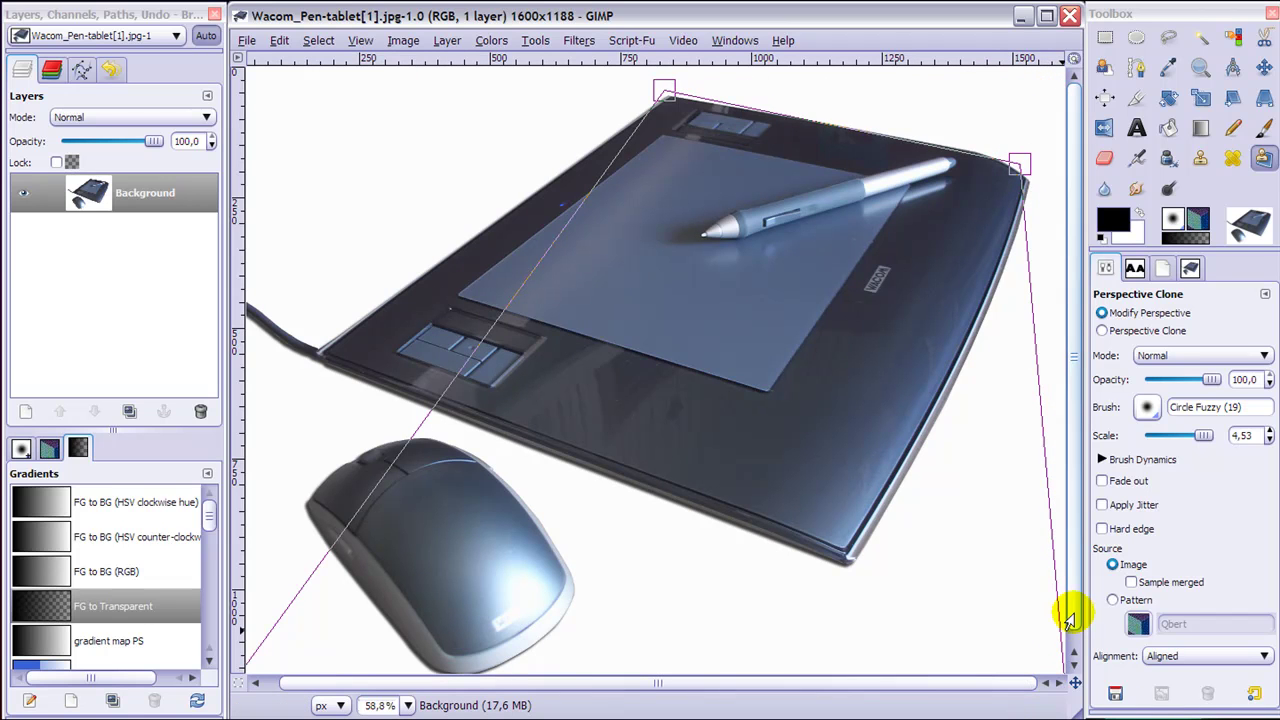
scroll(1068, 618, "down", 1)
mouse_move(1057, 663)
left_mouse_down()
mouse_move(937, 494)
mouse_move(800, 512)
left_mouse_up()
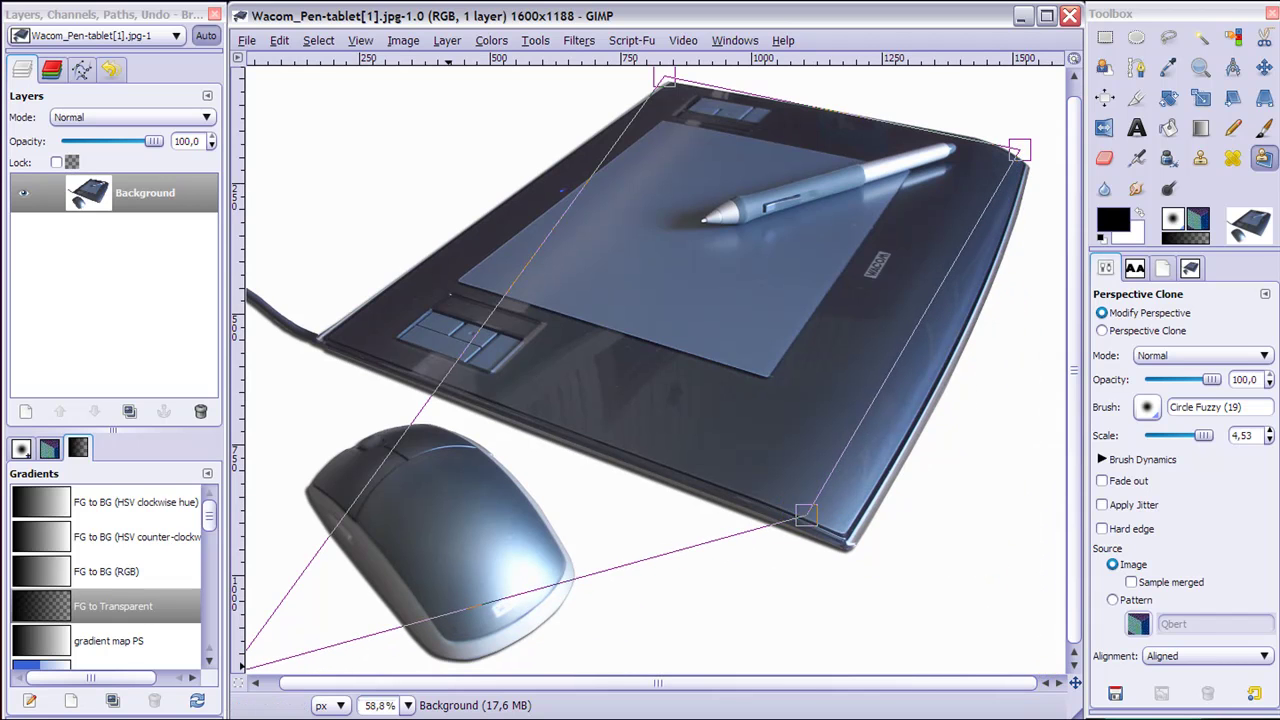
mouse_move(297, 687)
left_mouse_down()
mouse_move(211, 689)
mouse_move(309, 522)
mouse_move(326, 318)
mouse_move(343, 337)
left_mouse_up()
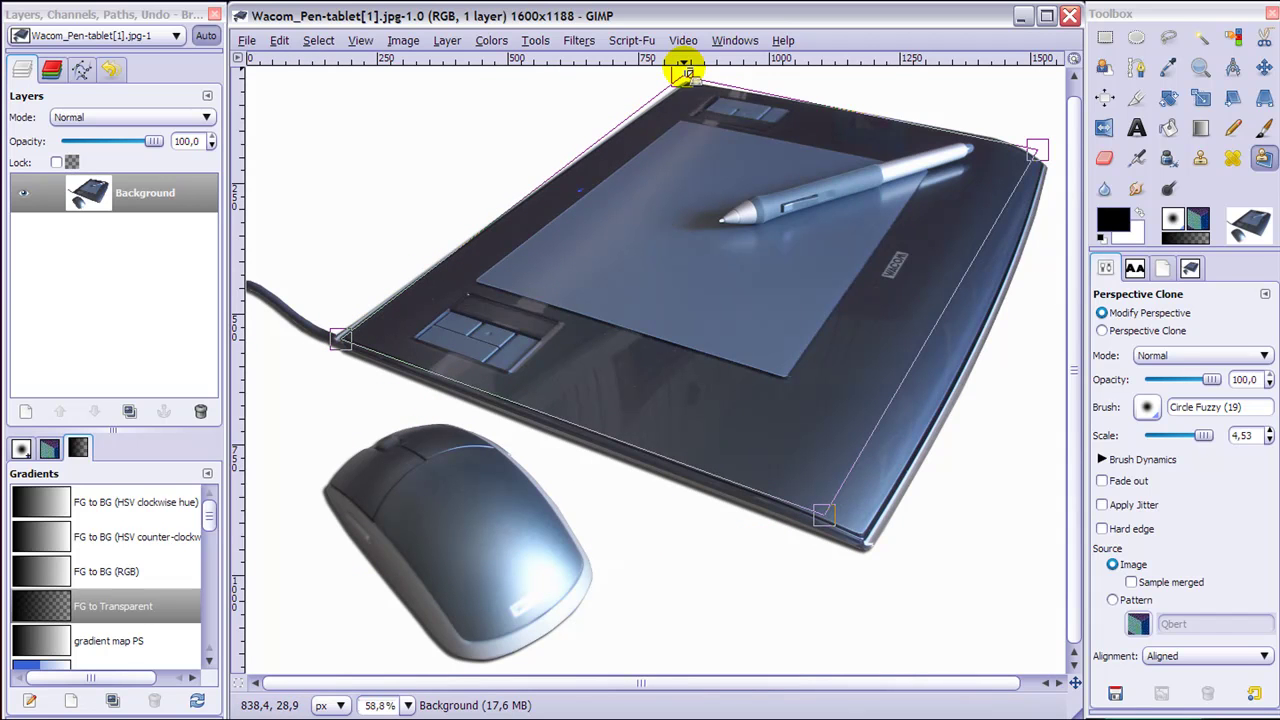
- Fine-tune the perspective frame's corner handles so that its edges follow the tablet's outline
left_click_drag(686, 76, 692, 79)
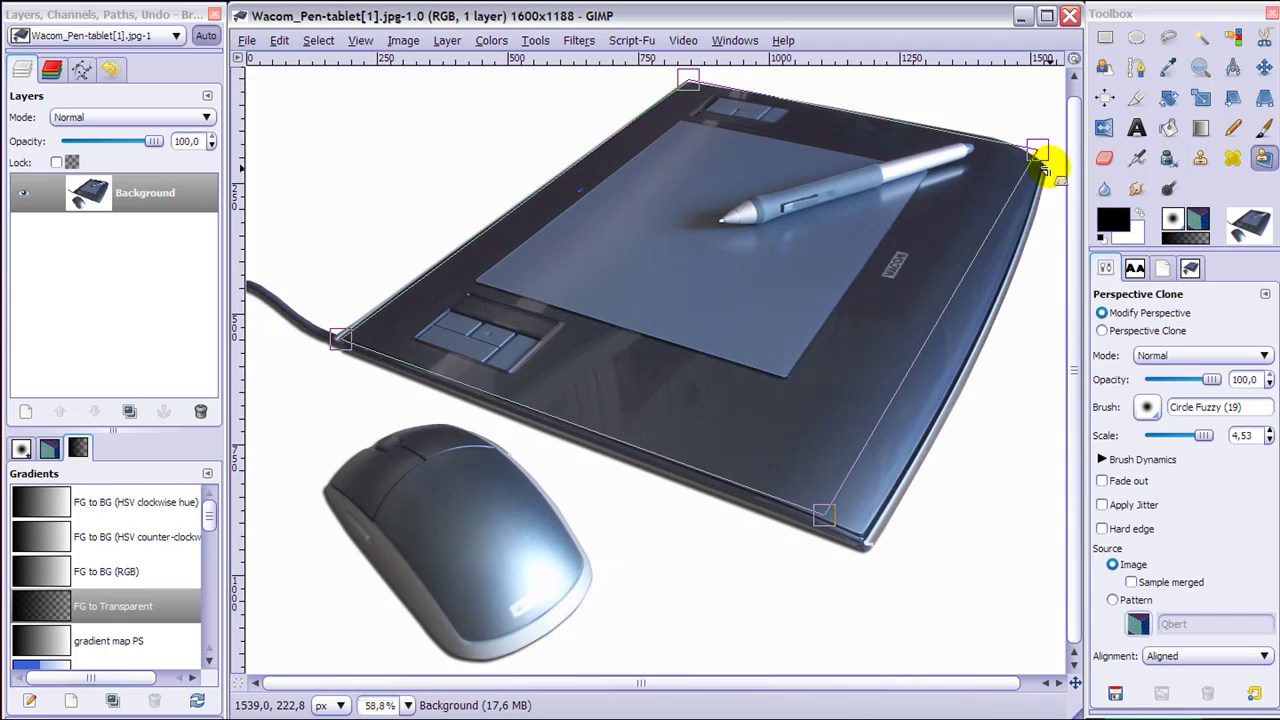
mouse_move(1036, 152)
left_mouse_down()
mouse_move(1029, 131)
mouse_move(1022, 148)
left_mouse_up()
scroll(734, 529, "up", 1)
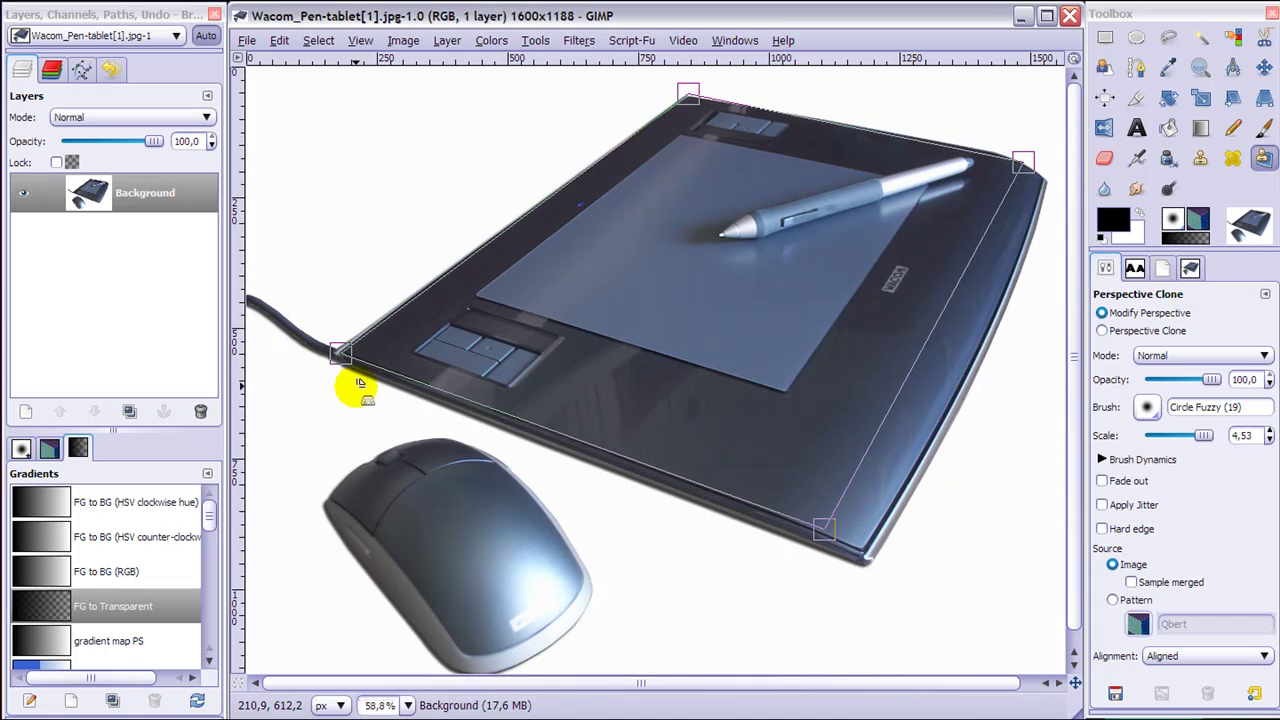
left_click_drag(340, 352, 333, 354)
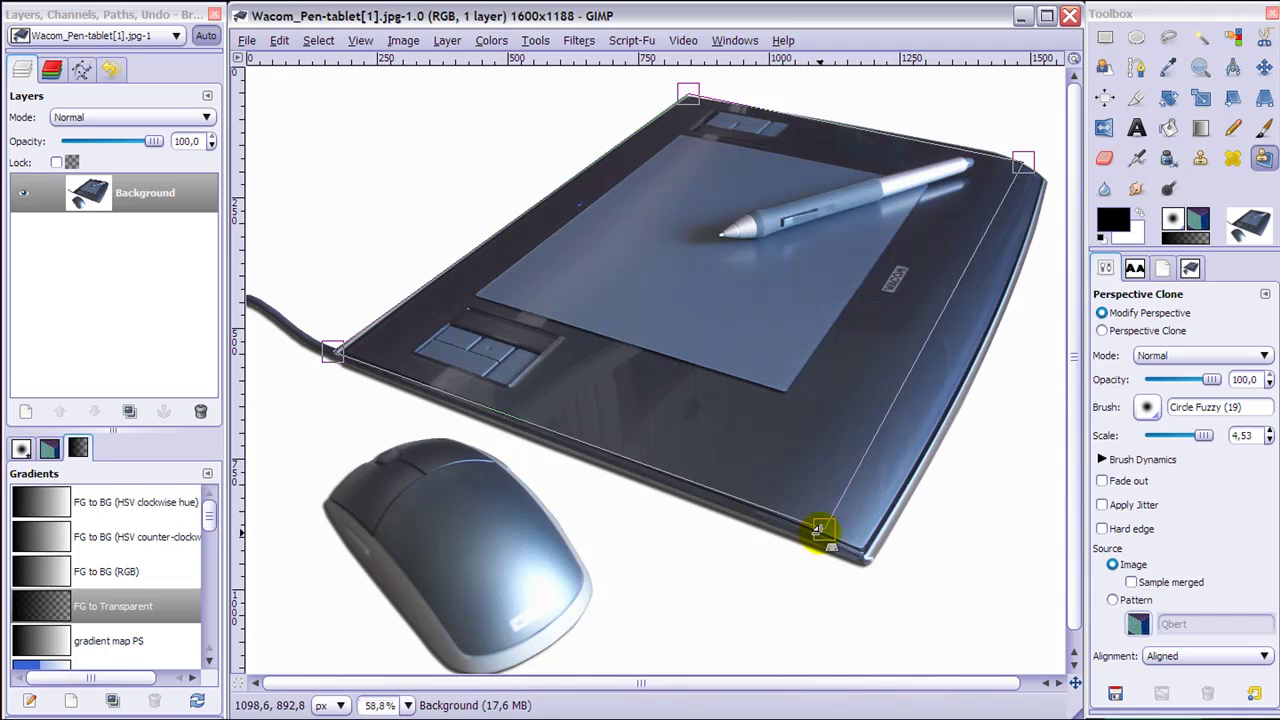
left_click_drag(818, 530, 821, 537)
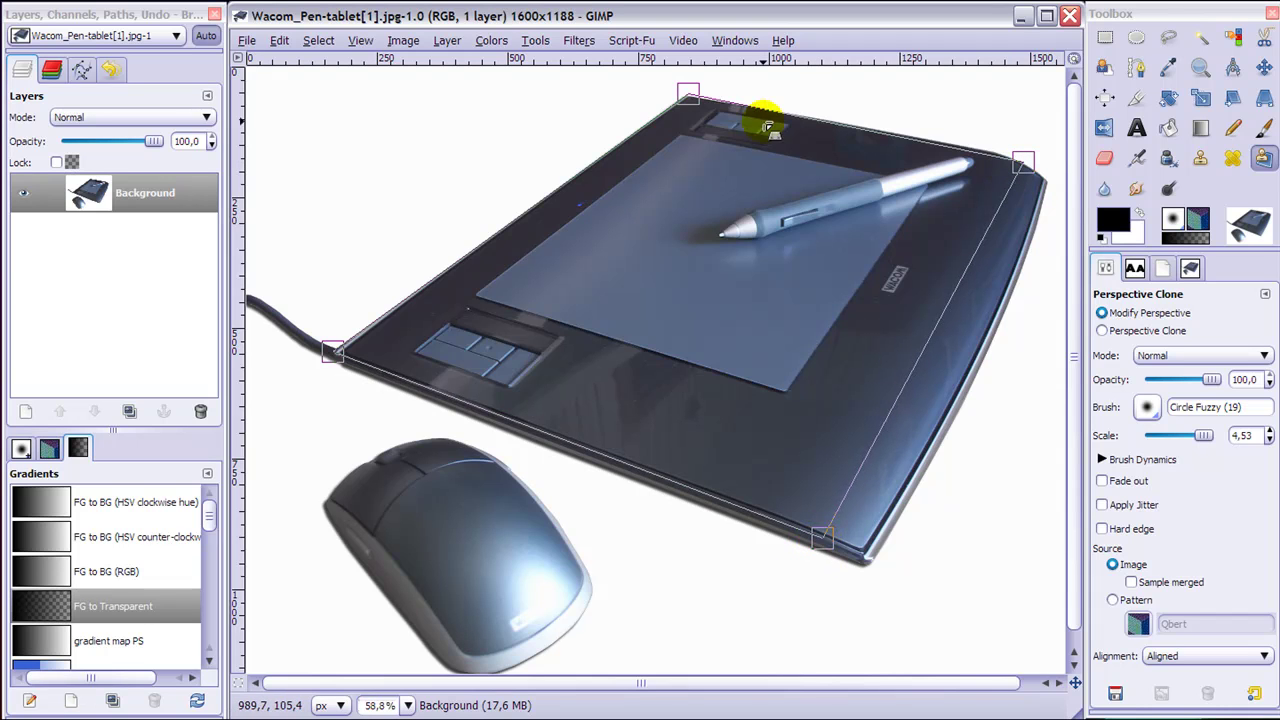
left_click_drag(689, 86, 694, 88)
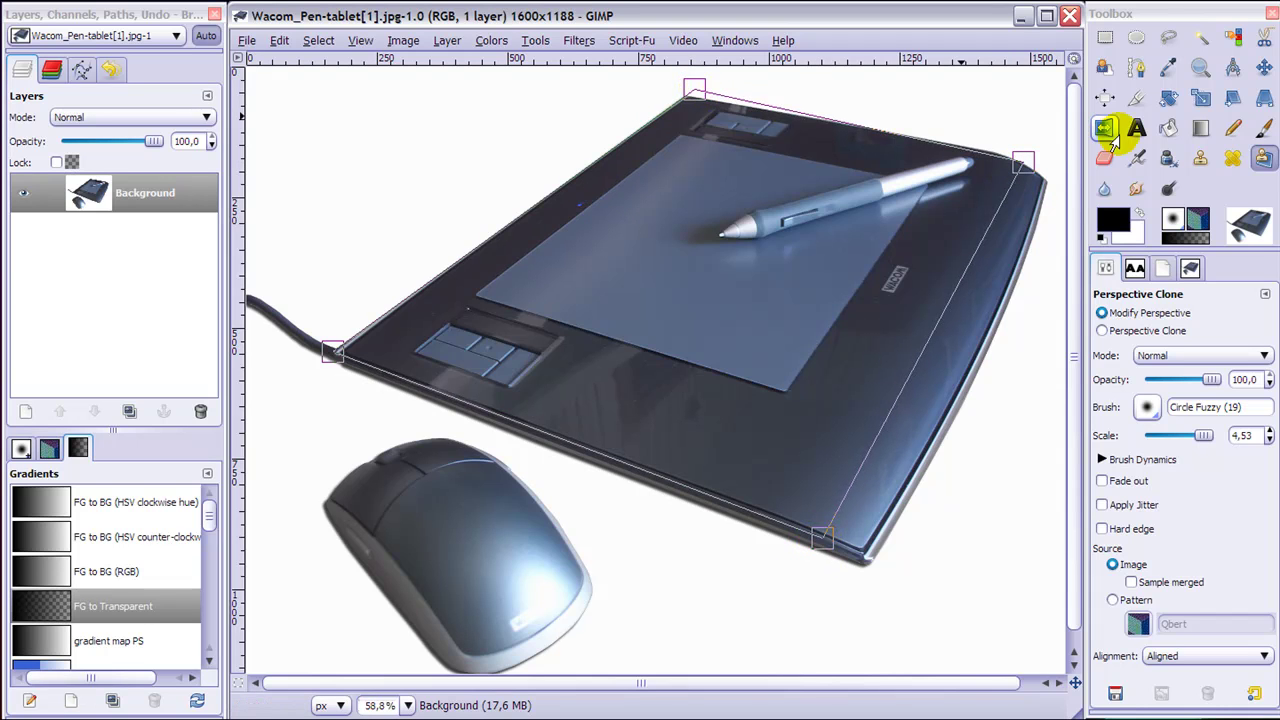
left_click_drag(1022, 161, 1019, 160)
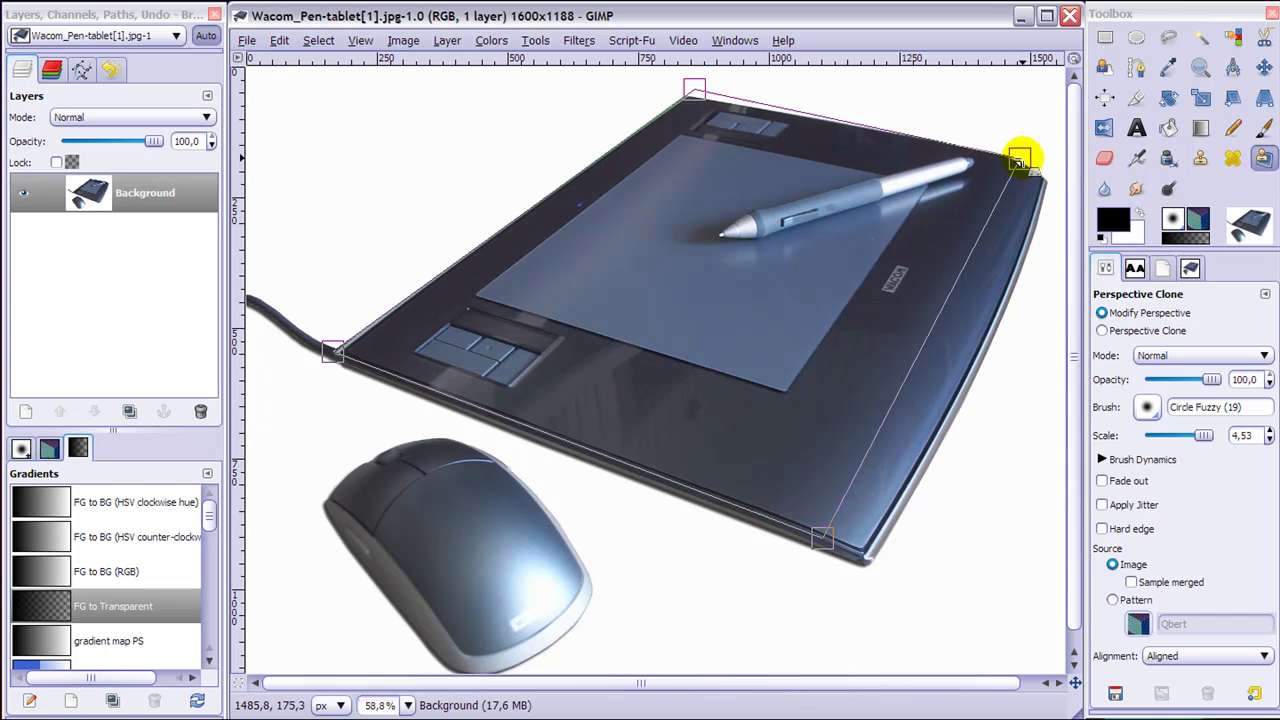
left_click_drag(694, 82, 683, 91)
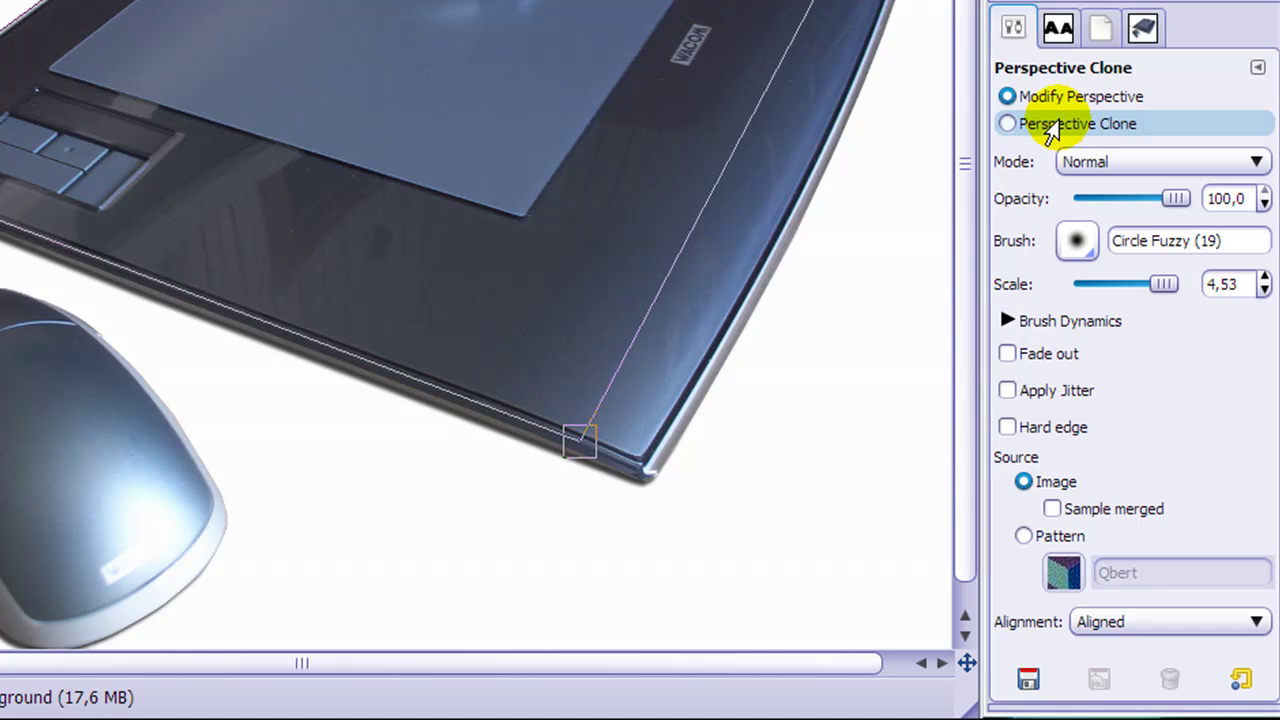
- Switch the tool from modifying the perspective to Perspective Clone, with the alignment set to Aligned
left_click(1048, 123)
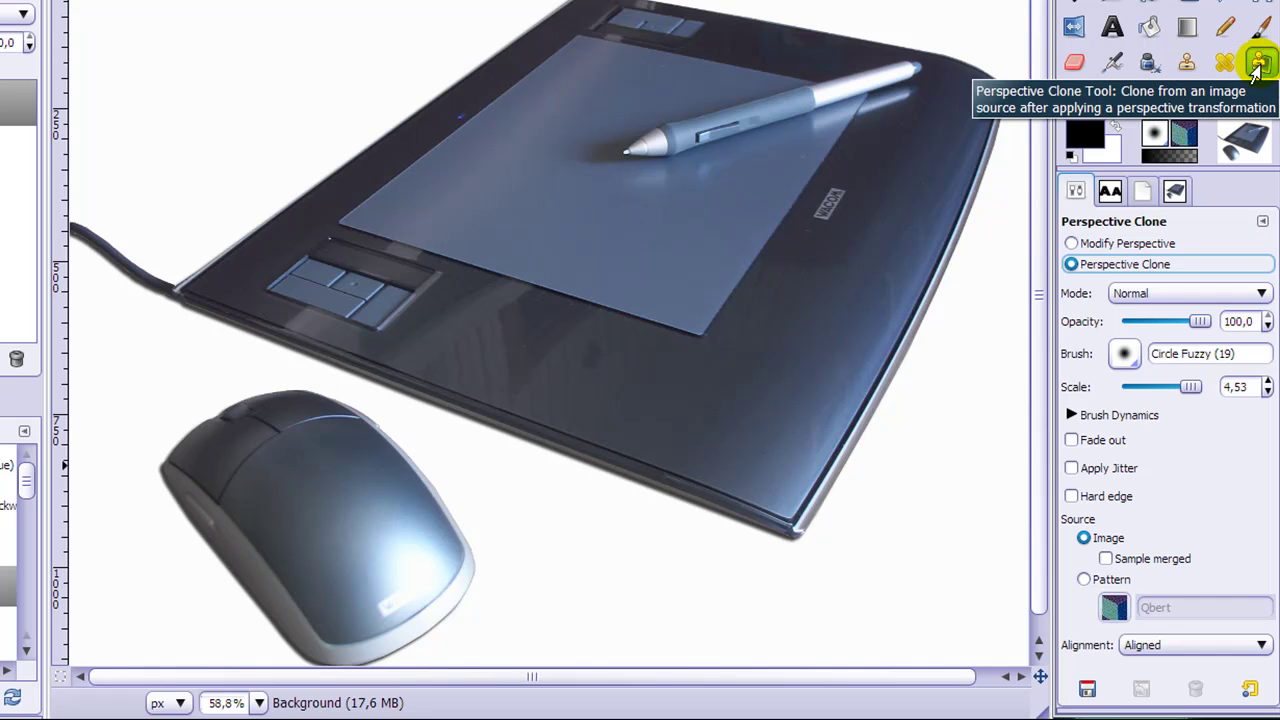
left_click(1180, 648)
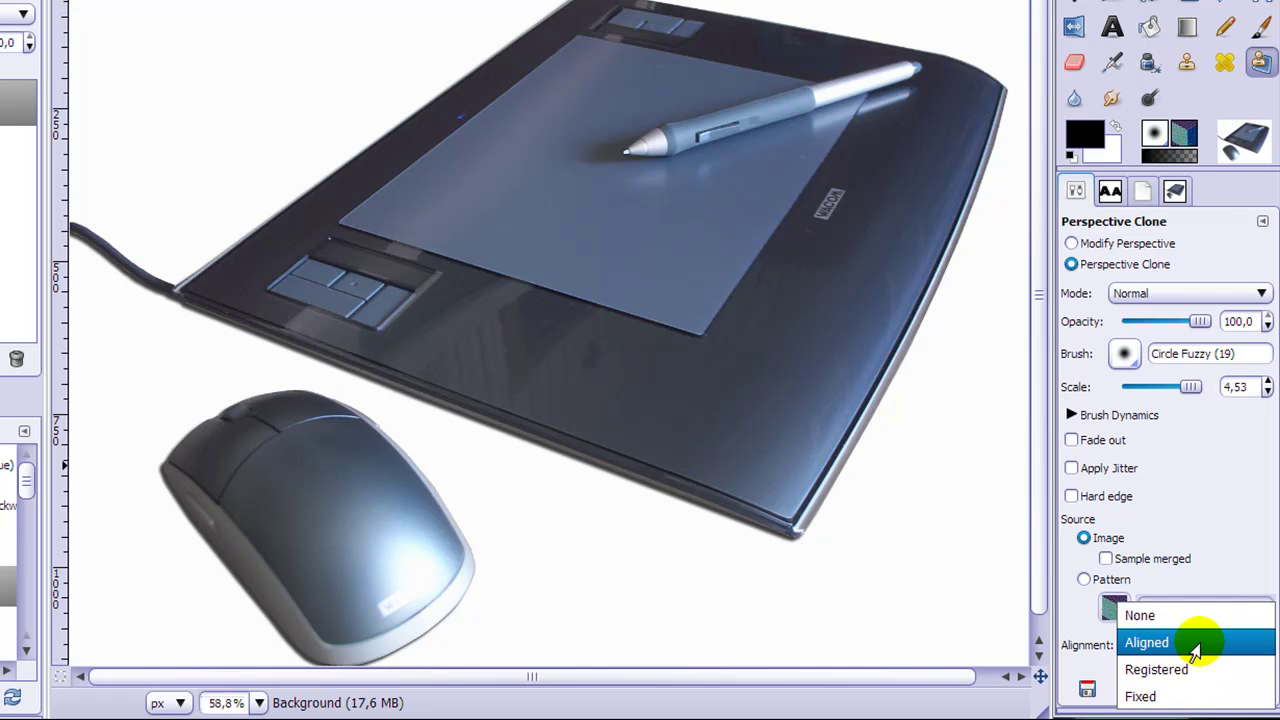
left_click(1196, 644)
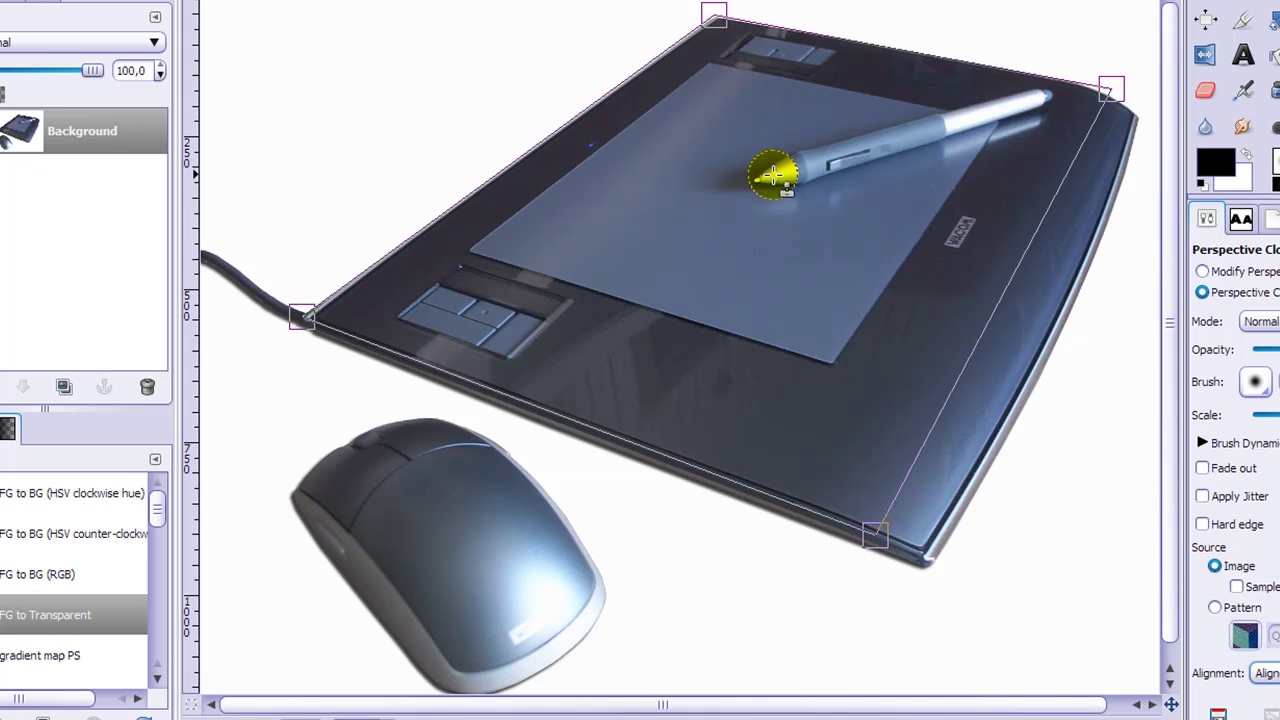
- Sample the pen's tip as clone source and paint a perspective copy of the pen across the tablet's near corner
left_click(775, 180, "ctrl")
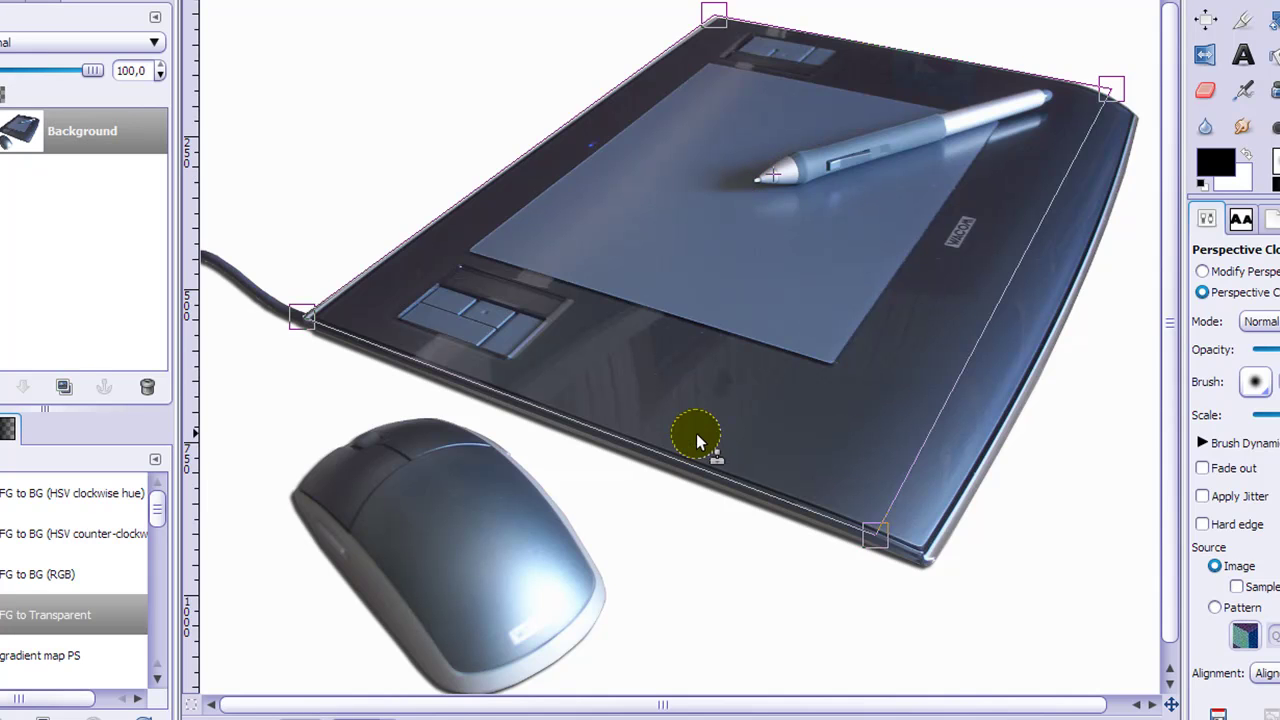
mouse_move(696, 433)
left_mouse_down()
mouse_move(729, 415)
mouse_move(682, 443)
mouse_move(755, 406)
mouse_move(718, 432)
mouse_move(769, 412)
mouse_move(736, 433)
mouse_move(826, 384)
mouse_move(743, 423)
mouse_move(821, 370)
mouse_move(755, 406)
mouse_move(764, 396)
mouse_move(848, 354)
mouse_move(903, 336)
mouse_move(816, 384)
mouse_move(1075, 274)
mouse_move(1026, 316)
mouse_move(762, 434)
mouse_move(968, 331)
mouse_move(854, 374)
mouse_move(1074, 271)
mouse_move(1049, 314)
mouse_move(973, 344)
mouse_move(1091, 289)
mouse_move(704, 443)
left_mouse_up()
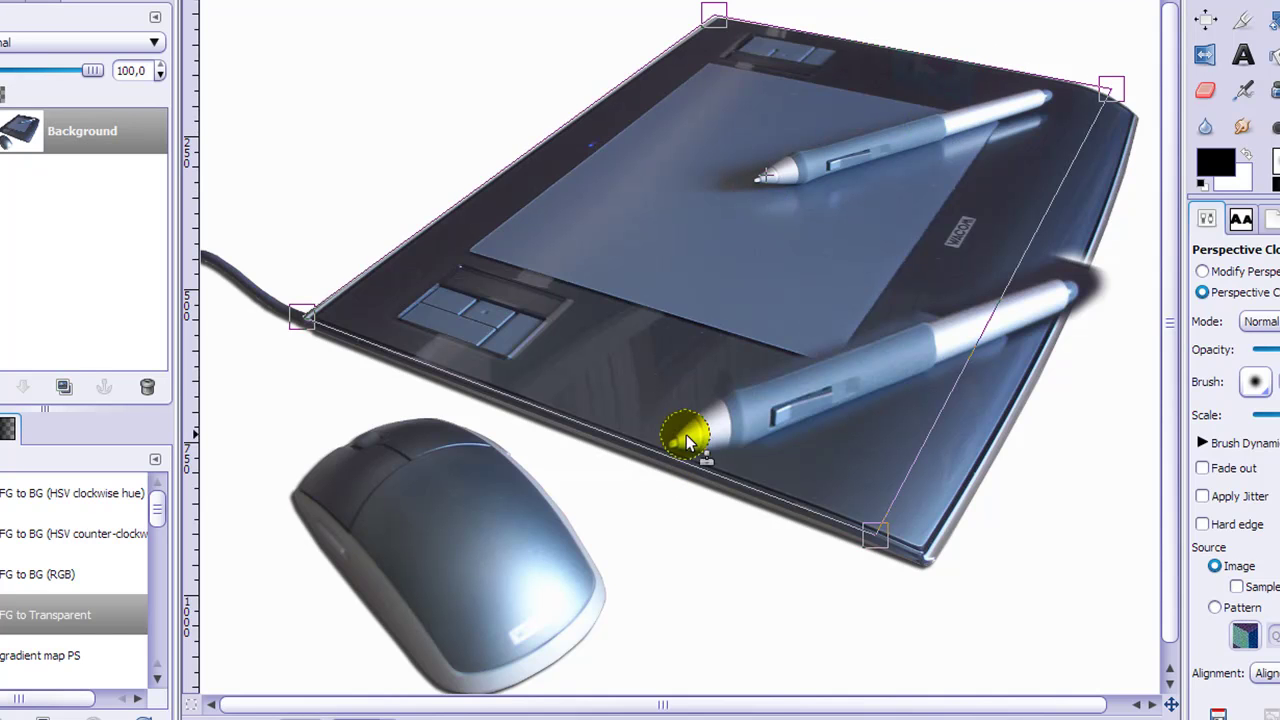
left_click_drag(673, 455, 787, 399)
left_click(840, 388)
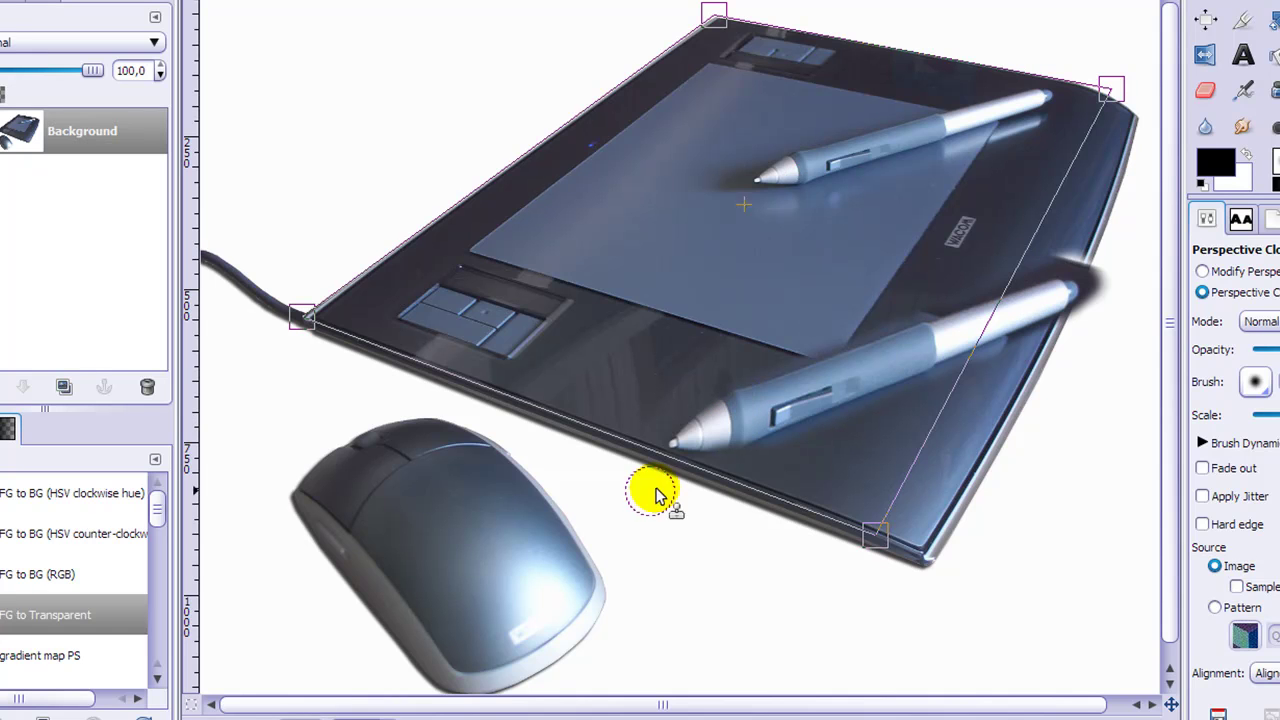
left_click(800, 428)
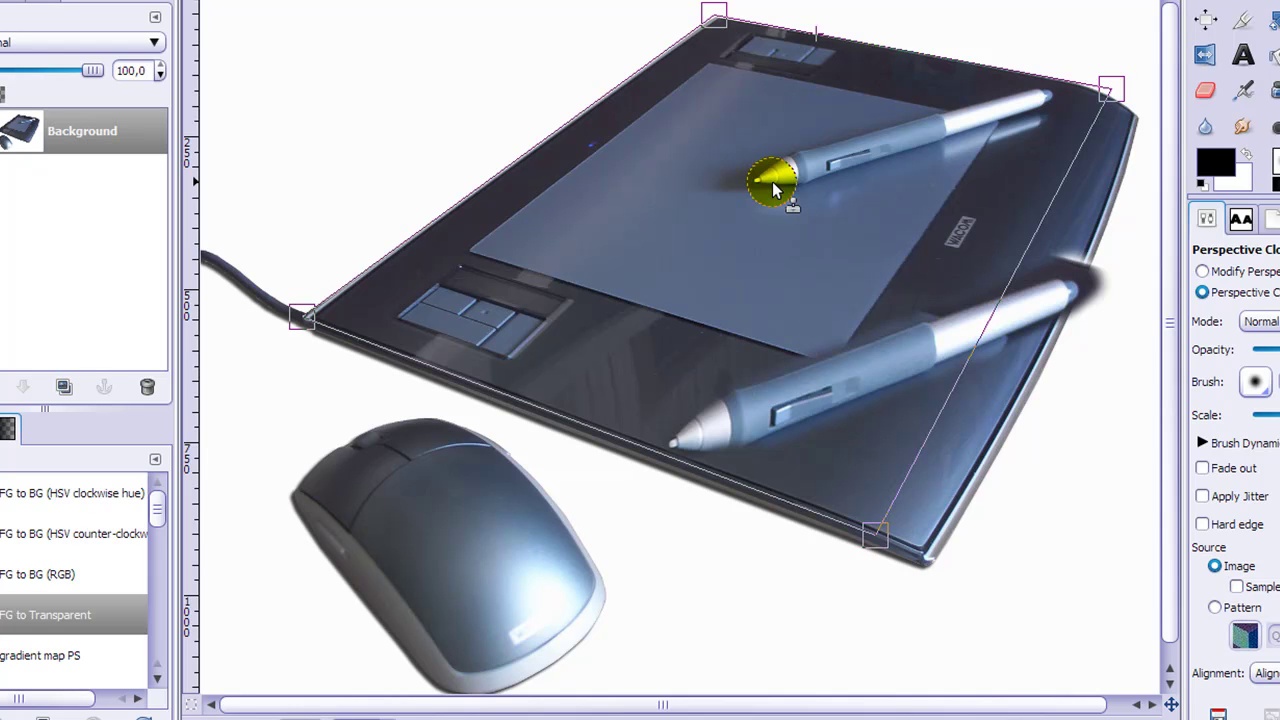
left_click(786, 429, "ctrl")
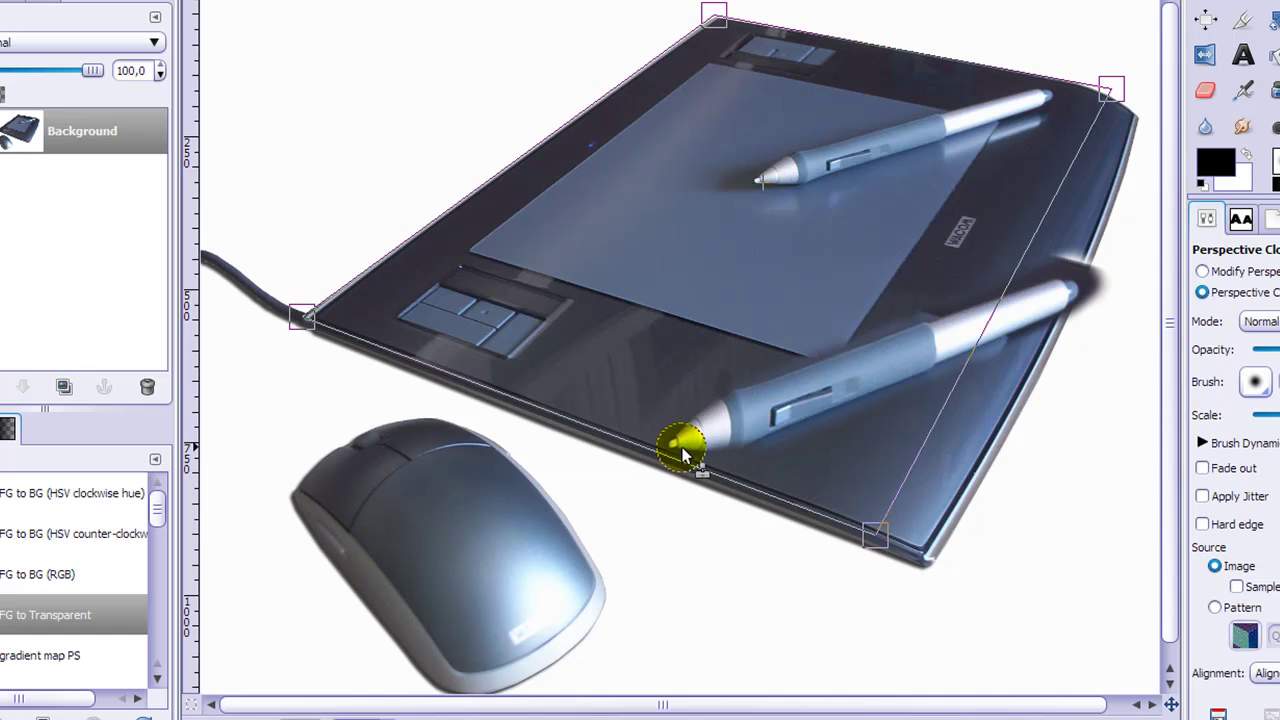
mouse_move(683, 455)
left_mouse_down()
mouse_move(751, 409)
mouse_move(1063, 266)
mouse_move(910, 352)
left_mouse_up()
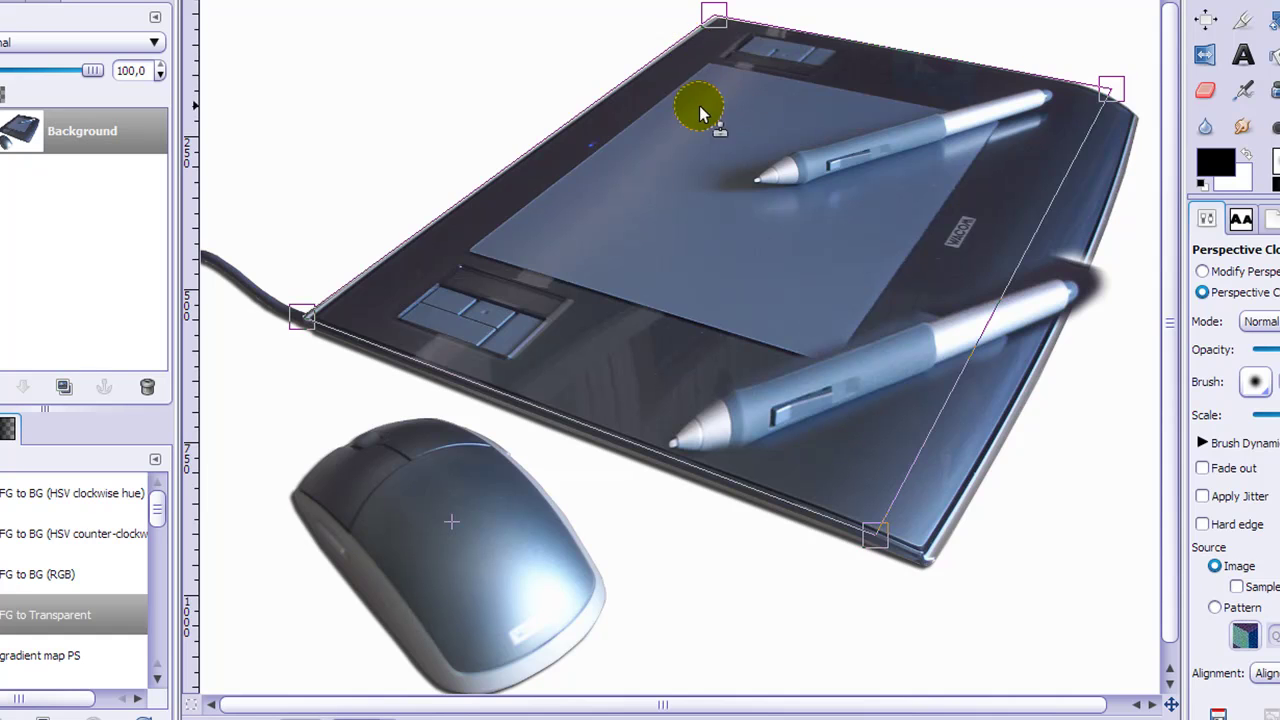
- Paint a perspective clone of the mouse onto the tablet's far end, beside the original pen's tip
mouse_move(683, 88)
left_mouse_down()
mouse_move(708, 99)
mouse_move(682, 125)
mouse_move(645, 117)
mouse_move(745, 133)
mouse_move(652, 145)
mouse_move(743, 137)
mouse_move(763, 103)
mouse_move(745, 158)
mouse_move(623, 109)
mouse_move(729, 114)
mouse_move(606, 80)
mouse_move(643, 117)
mouse_move(737, 404)
mouse_move(686, 164)
mouse_move(633, 87)
mouse_move(771, 144)
mouse_move(677, 109)
mouse_move(666, 129)
mouse_move(689, 71)
mouse_move(714, 152)
mouse_move(766, 75)
mouse_move(681, 95)
left_mouse_up()
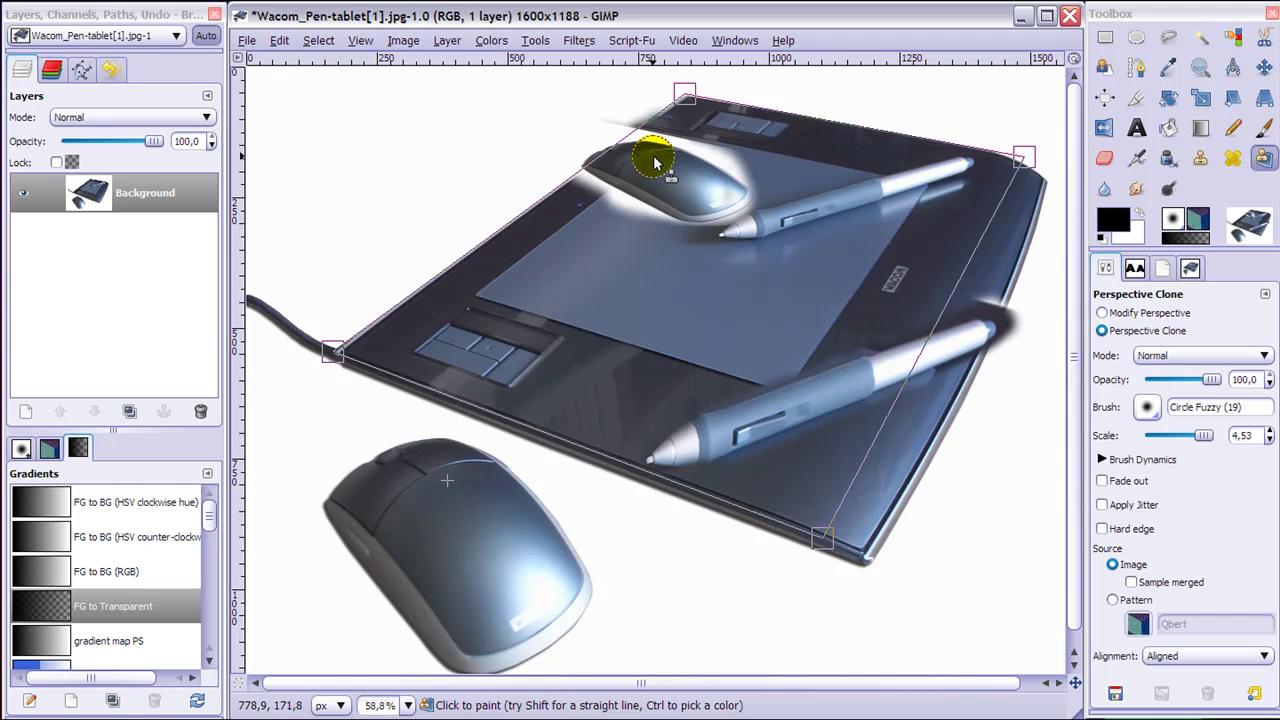
left_click_drag(654, 158, 661, 186)
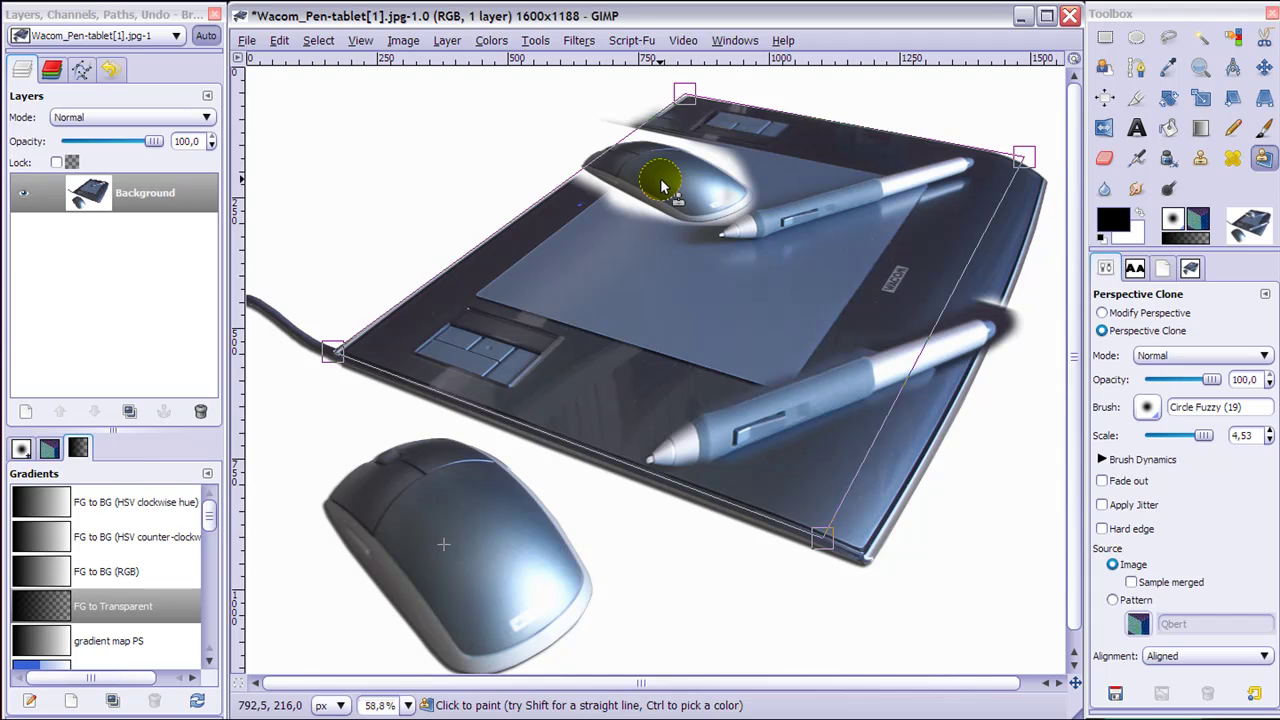